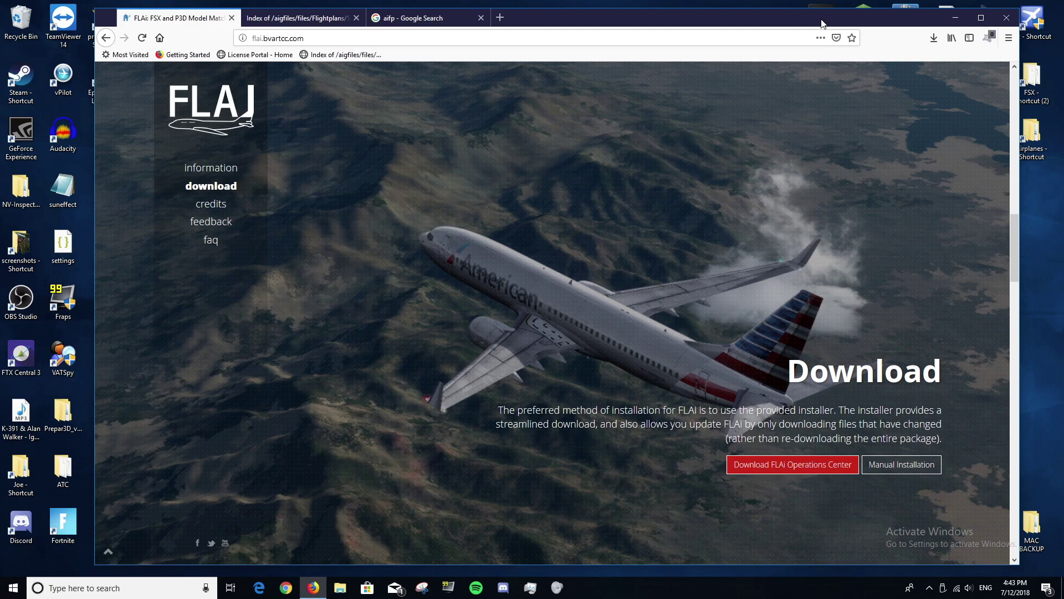
- Move around the FLAi web page to reach its download section
double_click(924, 12)
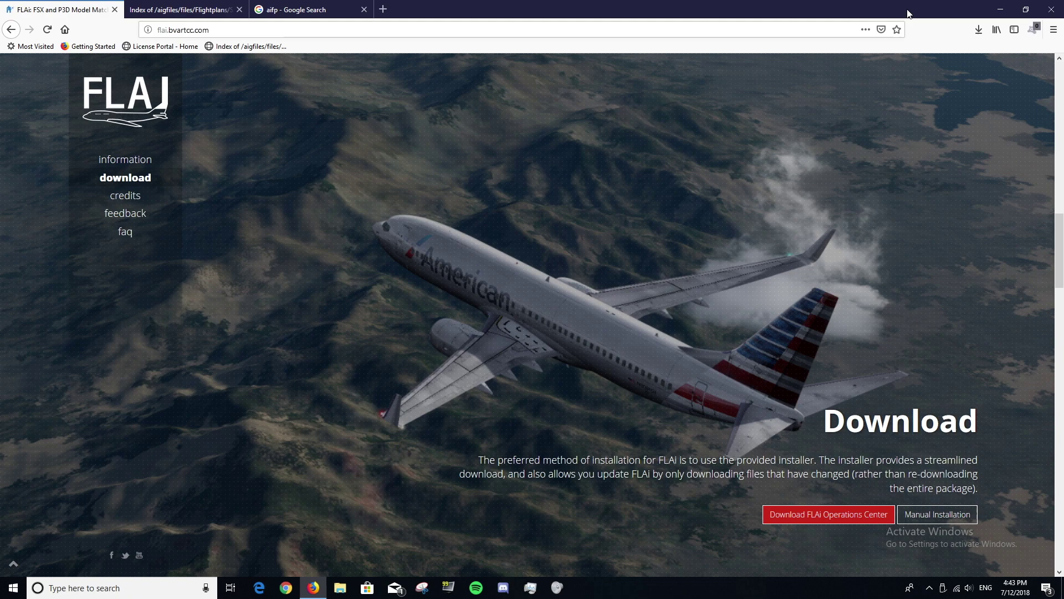
double_click(908, 12)
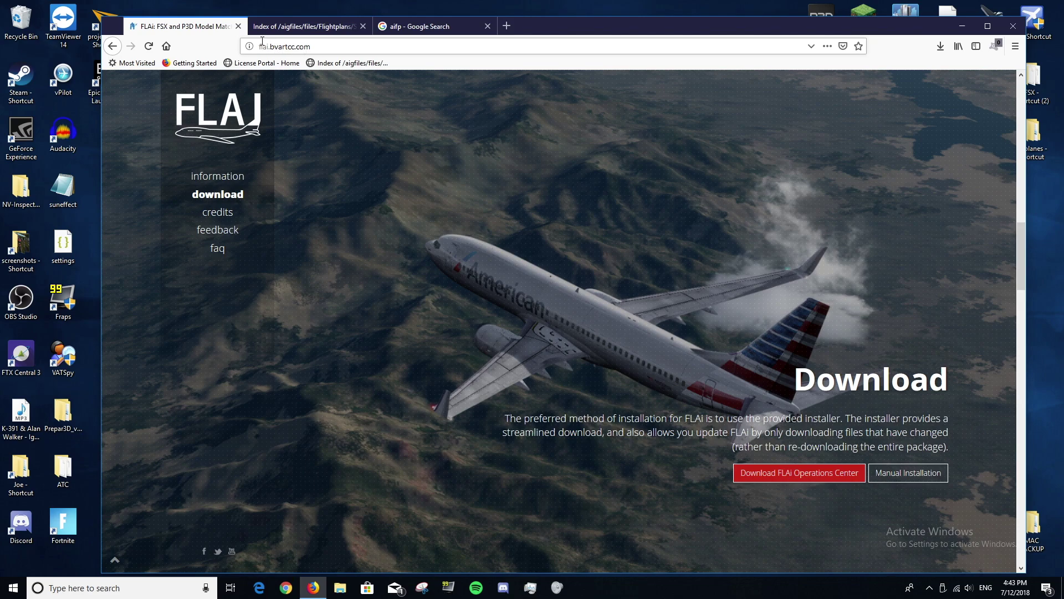
drag(311, 51, 259, 49)
click(327, 45)
click(403, 107)
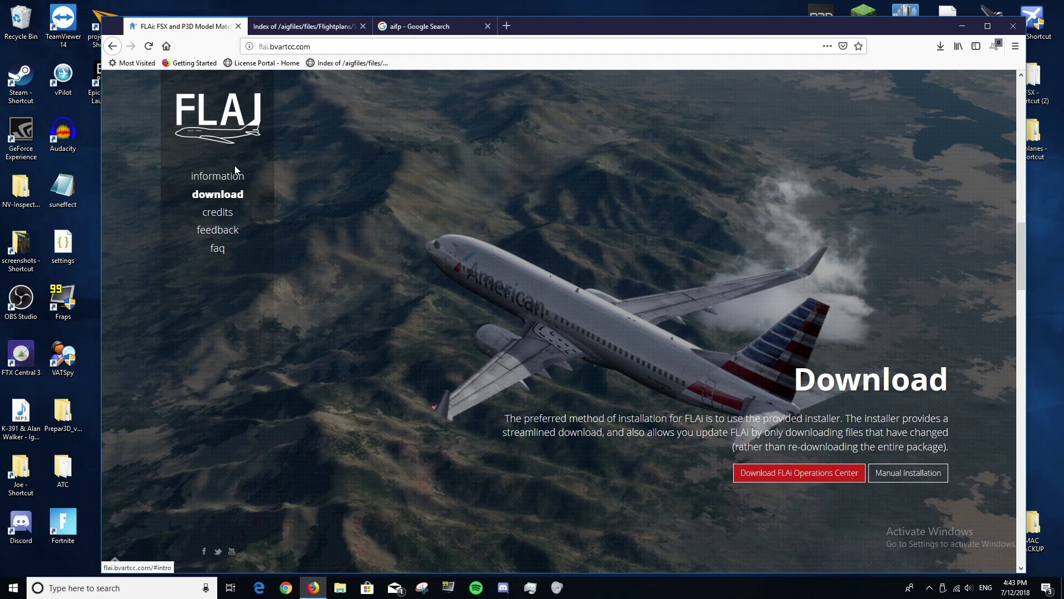
click(220, 199)
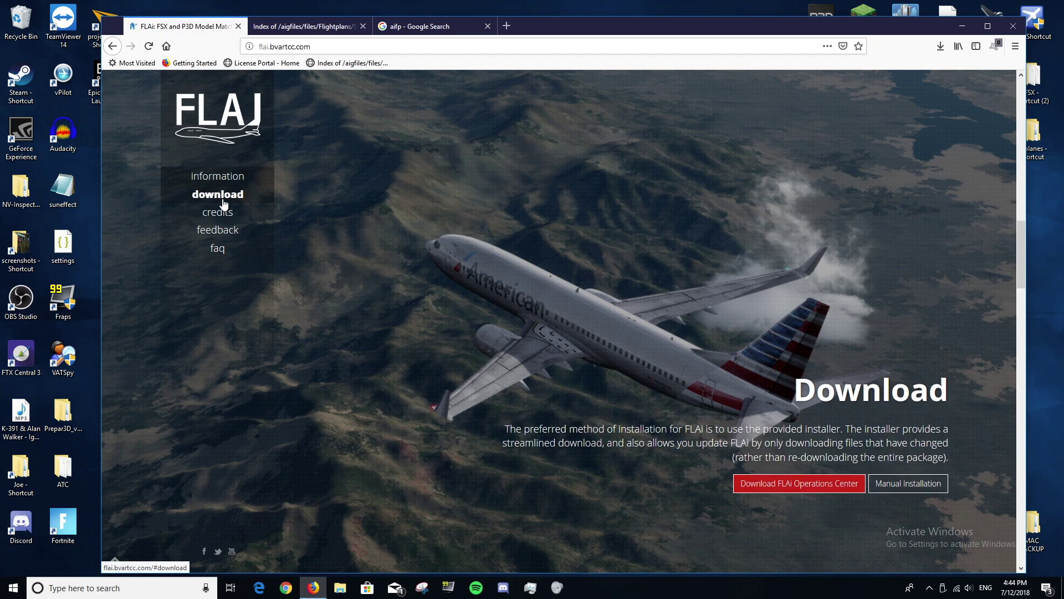
scroll(222, 203, up, 3)
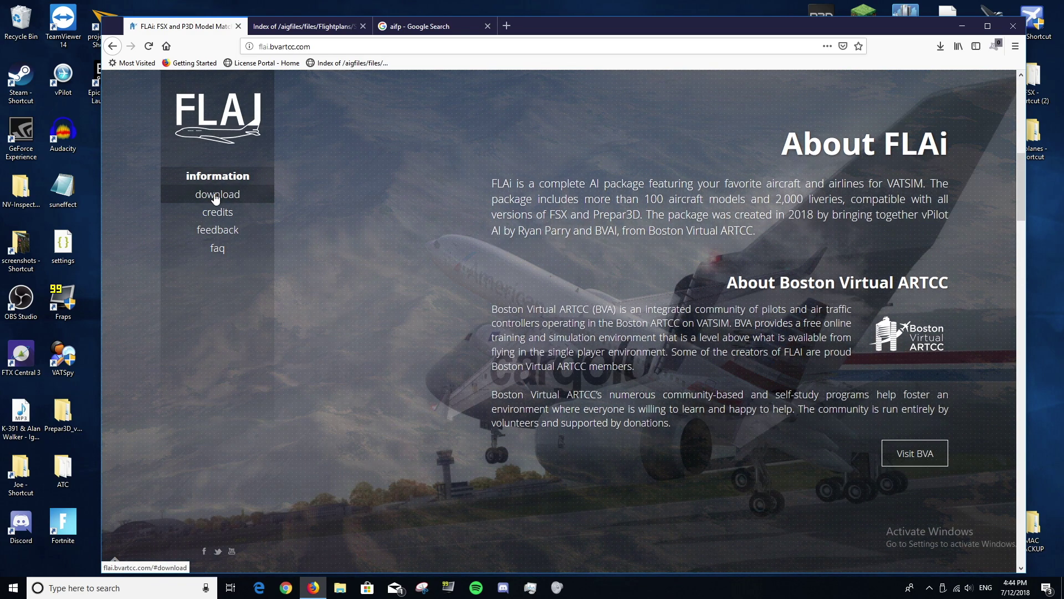
click(216, 199)
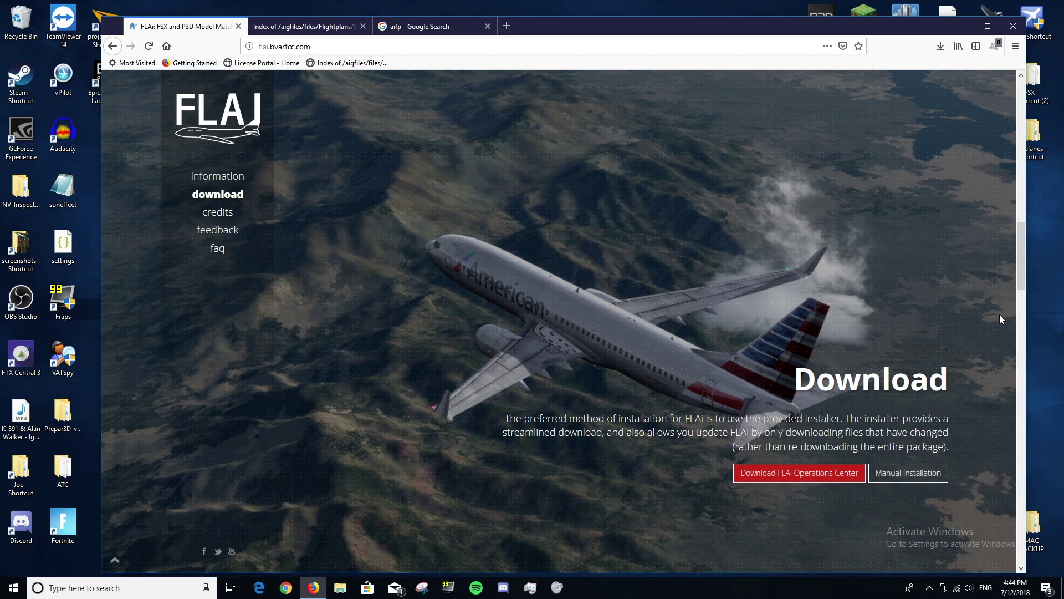
- Download the FLAi Operations Center application, run it, and allow it through UAC
click(816, 470)
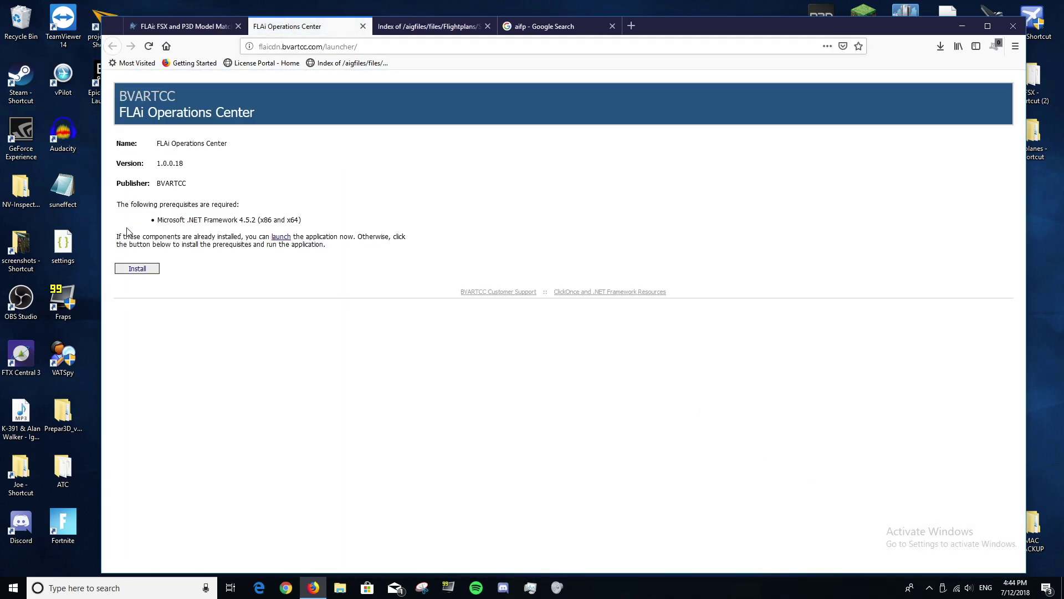
click(281, 239)
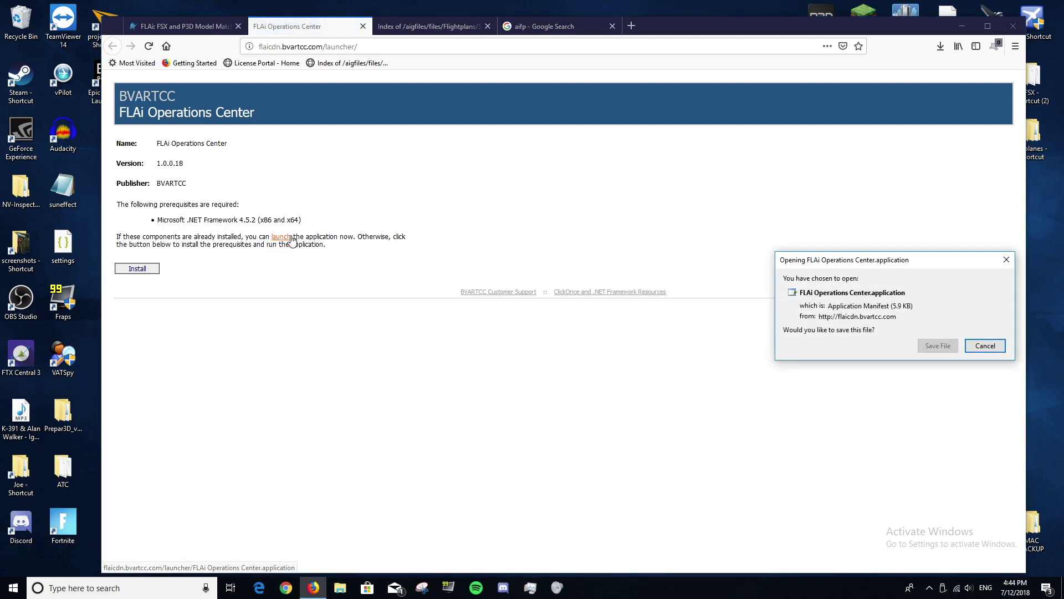
click(937, 345)
click(941, 46)
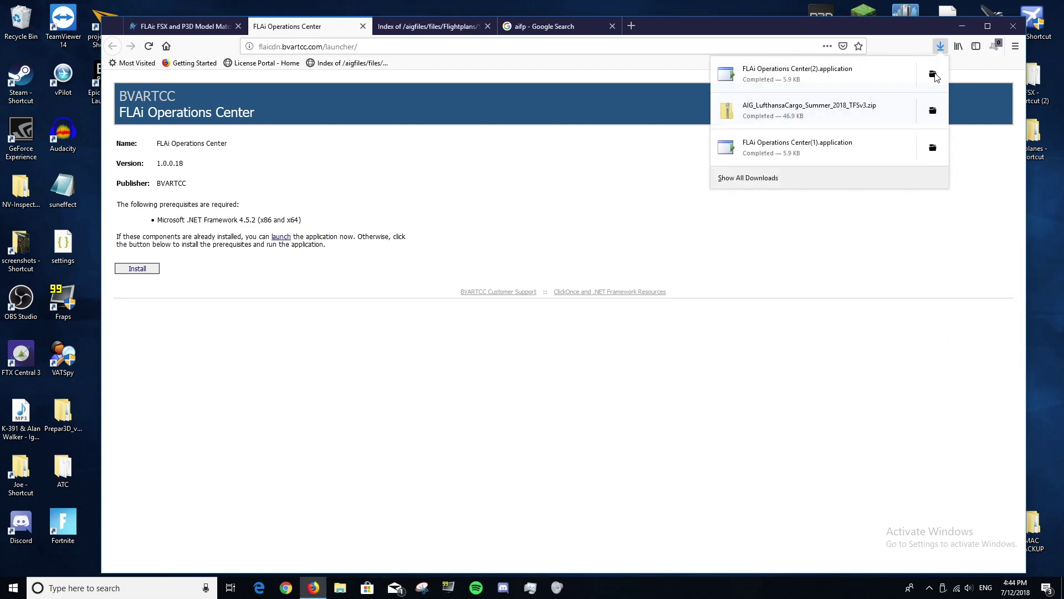
click(827, 80)
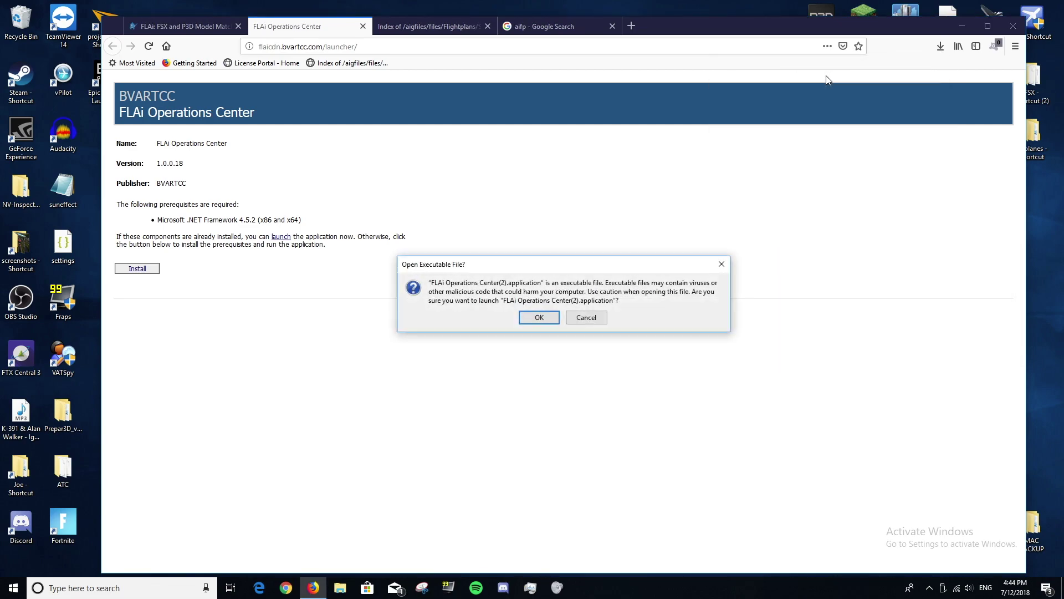
click(528, 320)
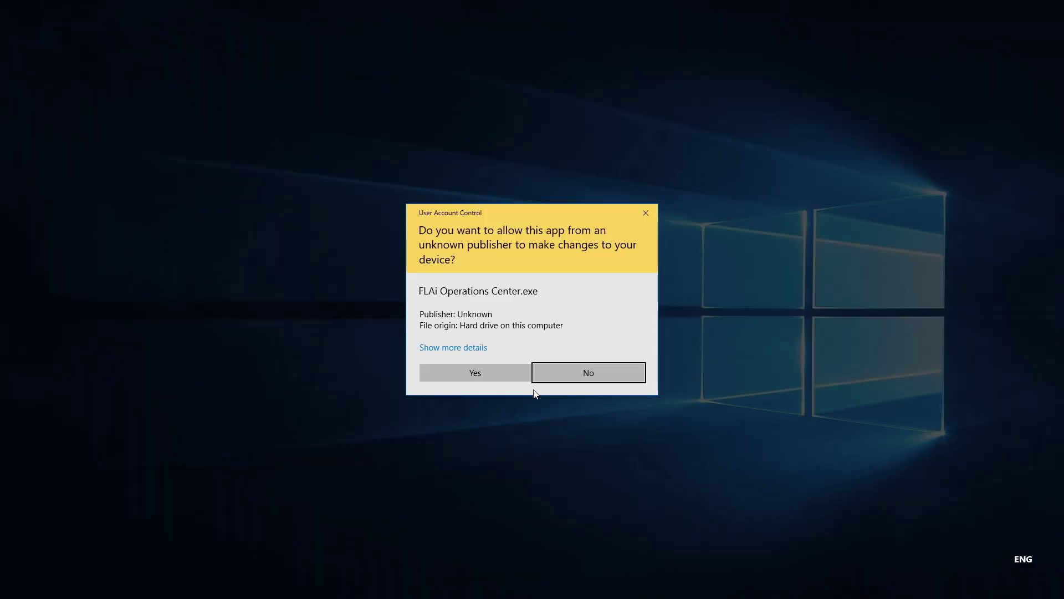
click(483, 374)
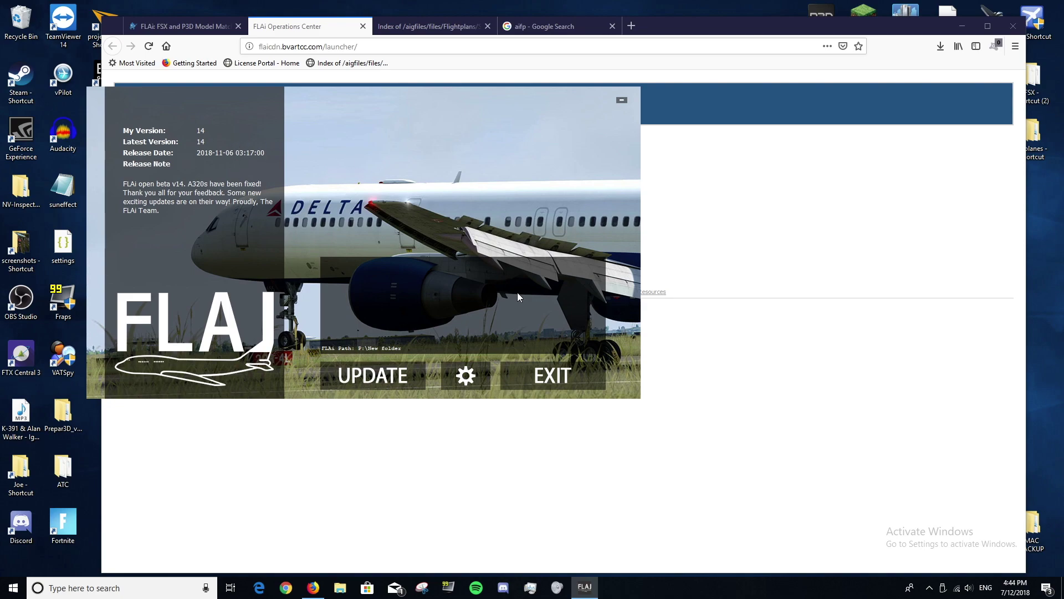
- Open the FLAi launcher's Settings dialog with the gear button
click(467, 377)
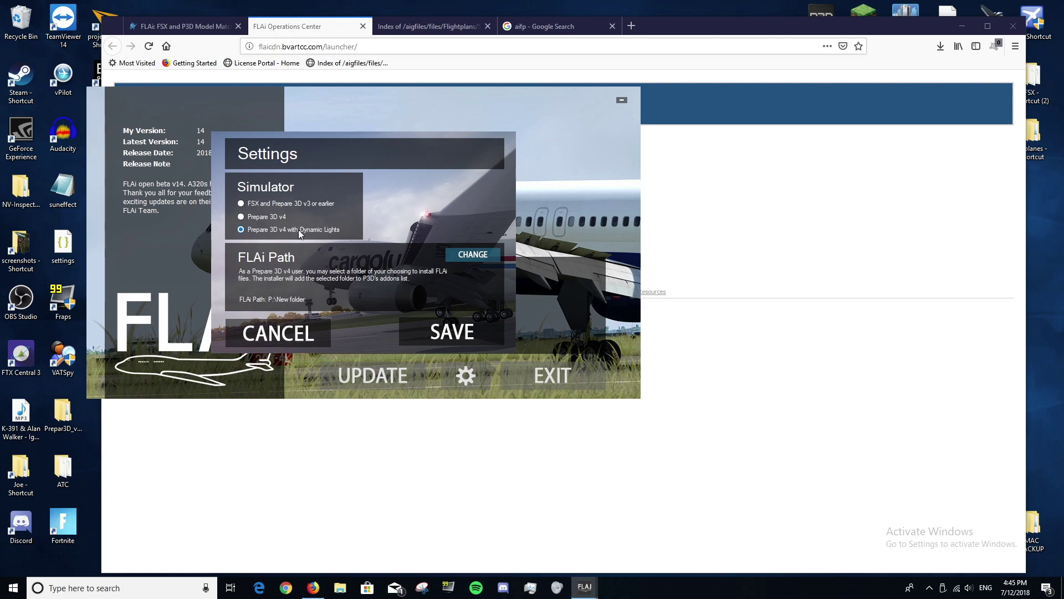
- Select Prepare 3D v4 with Dynamic Lights as the simulator
click(261, 219)
click(279, 219)
click(278, 230)
- Change the FLAi install path to P:\New folder and save the settings
click(447, 255)
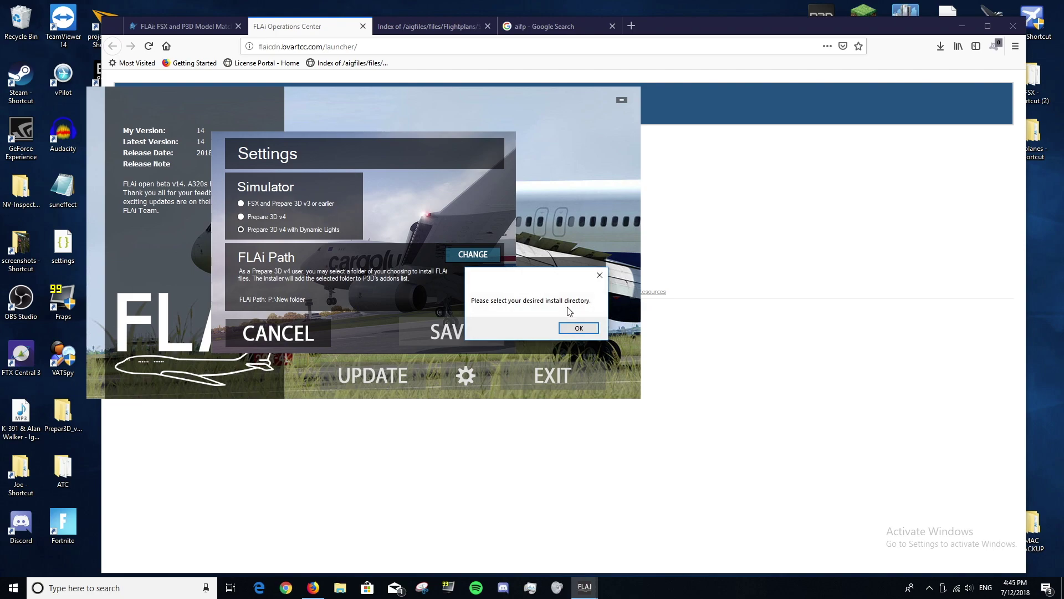
click(580, 327)
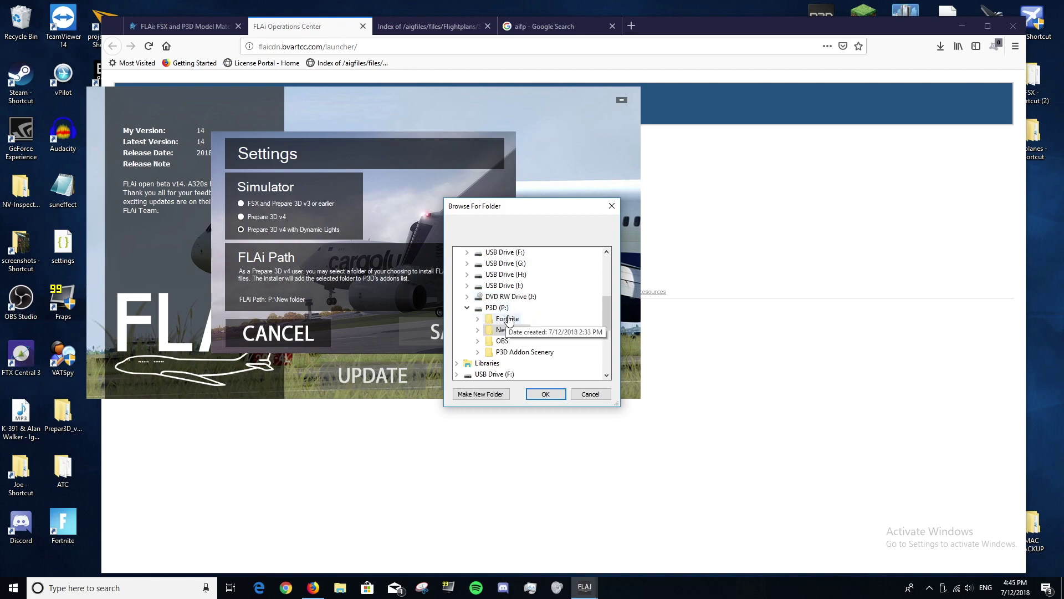
double_click(509, 329)
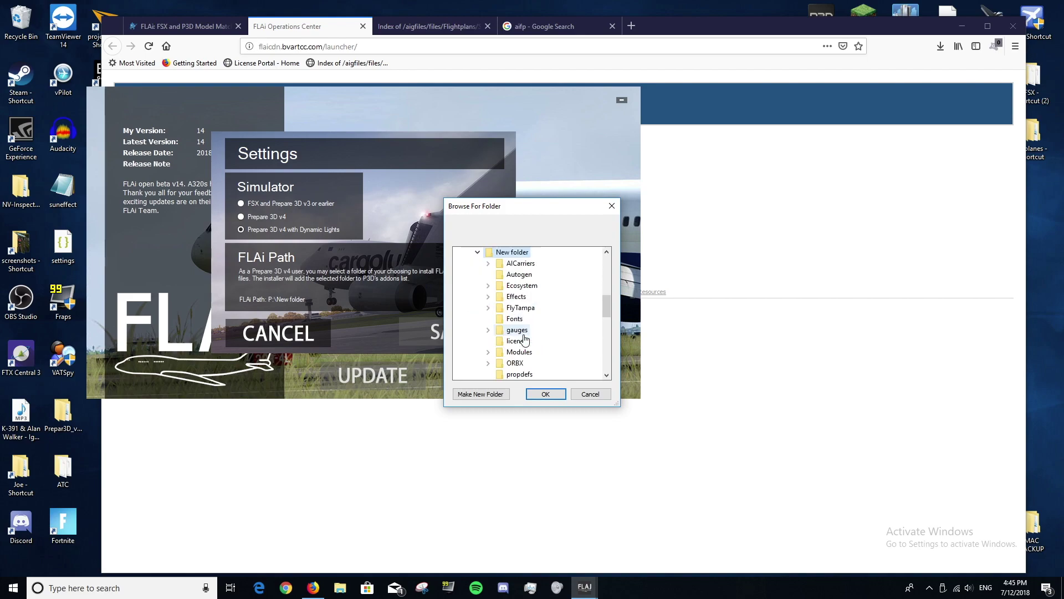
scroll(505, 311, down, 3)
scroll(504, 304, up, 4)
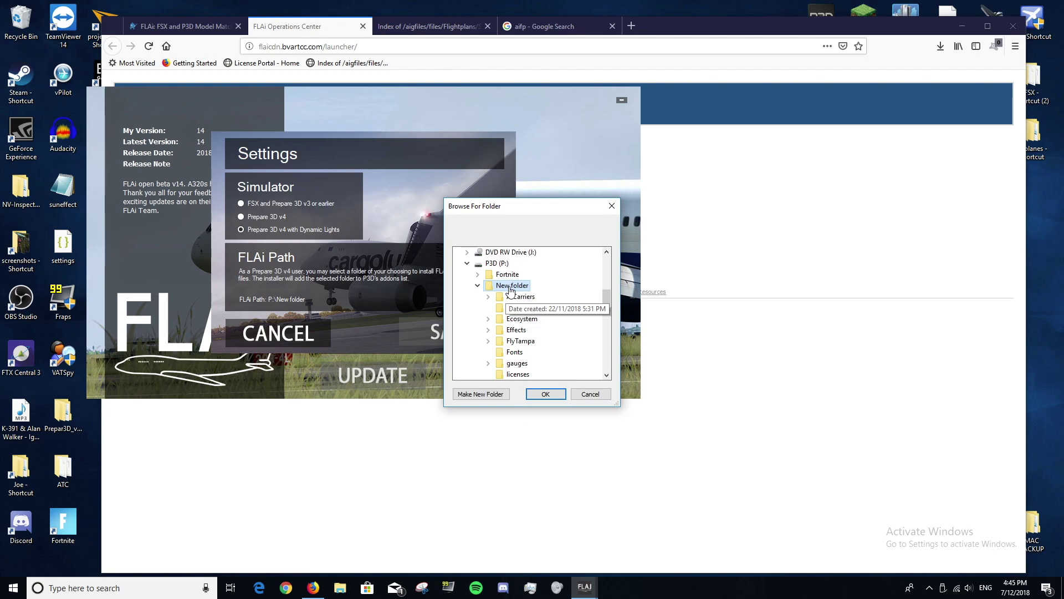
click(542, 395)
click(602, 331)
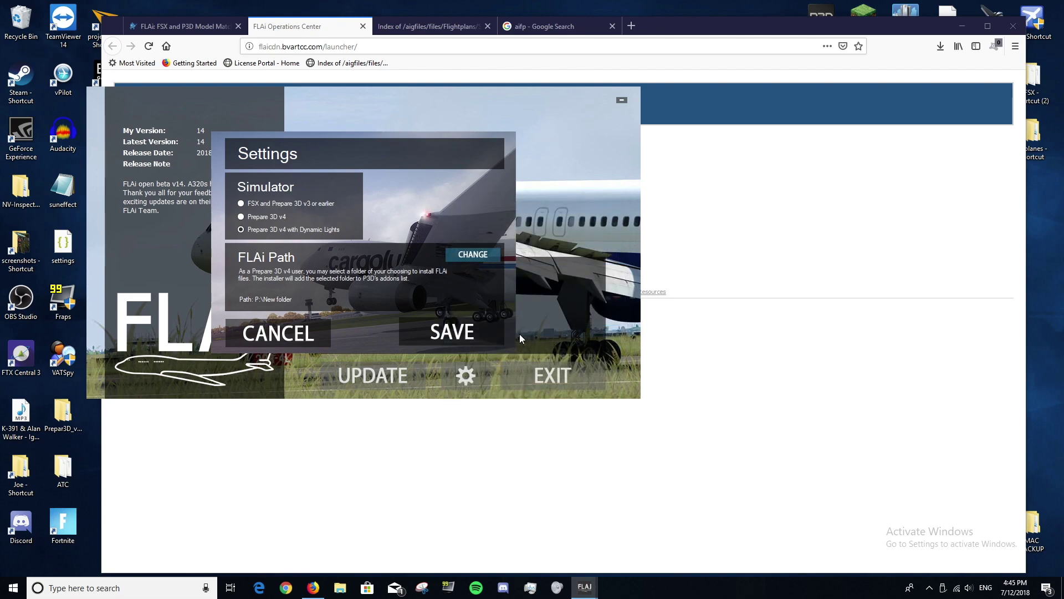
click(457, 336)
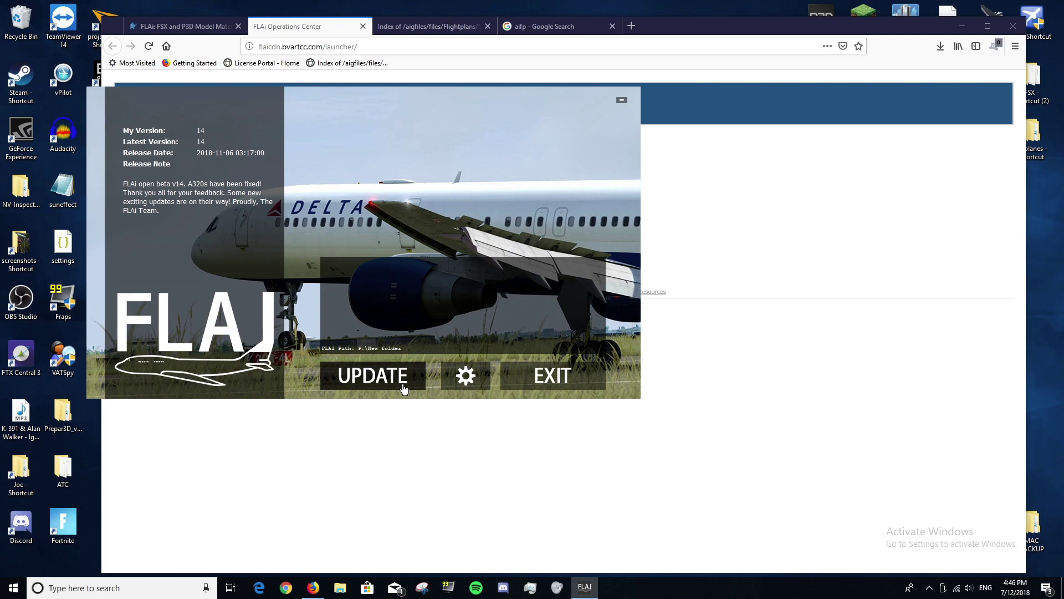
- Exit the FLAi launcher, close its tab, and show the top of the Summer_2018 flightplan index
click(570, 376)
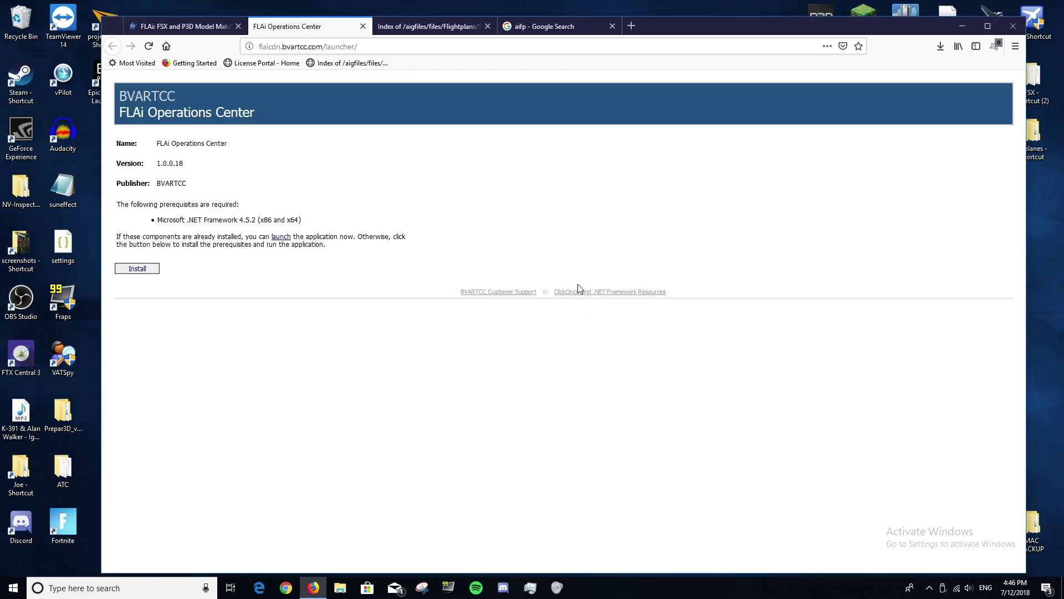
click(363, 26)
click(272, 28)
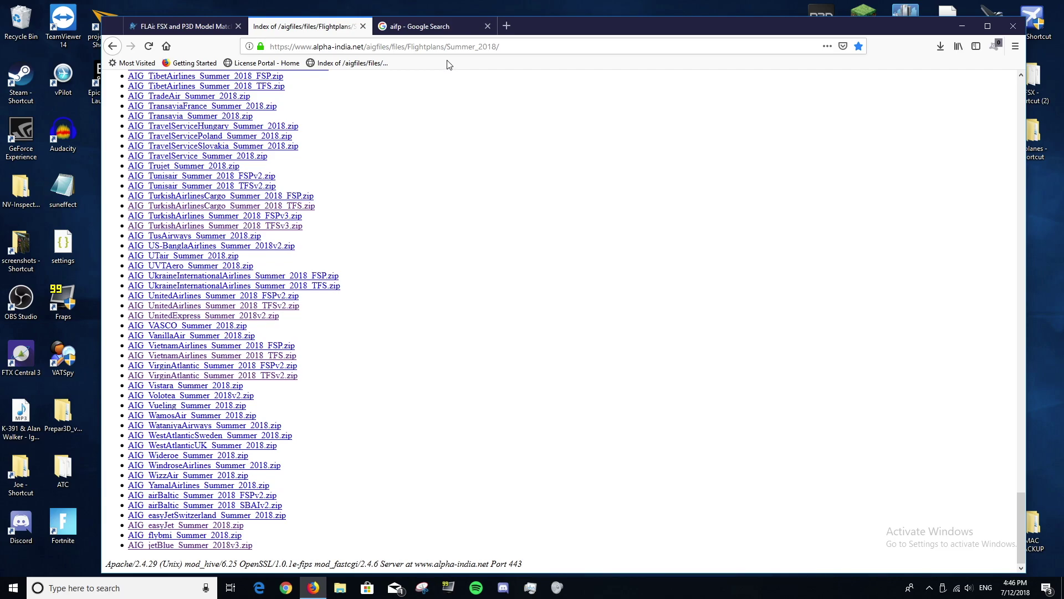
scroll(582, 141, up, 20)
scroll(582, 139, up, 20)
scroll(585, 140, down, 10)
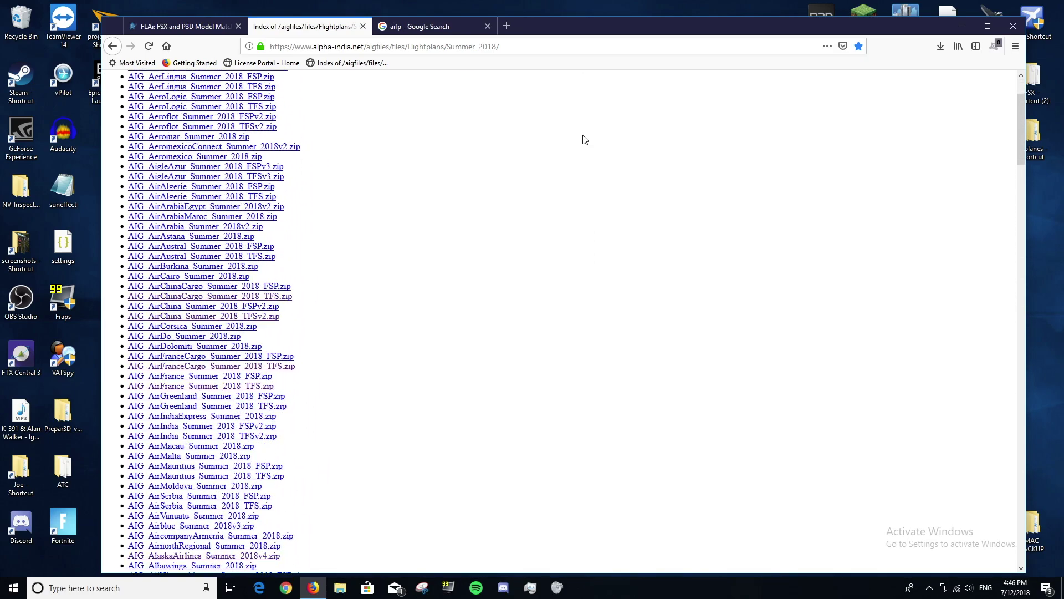
scroll(585, 140, up, 15)
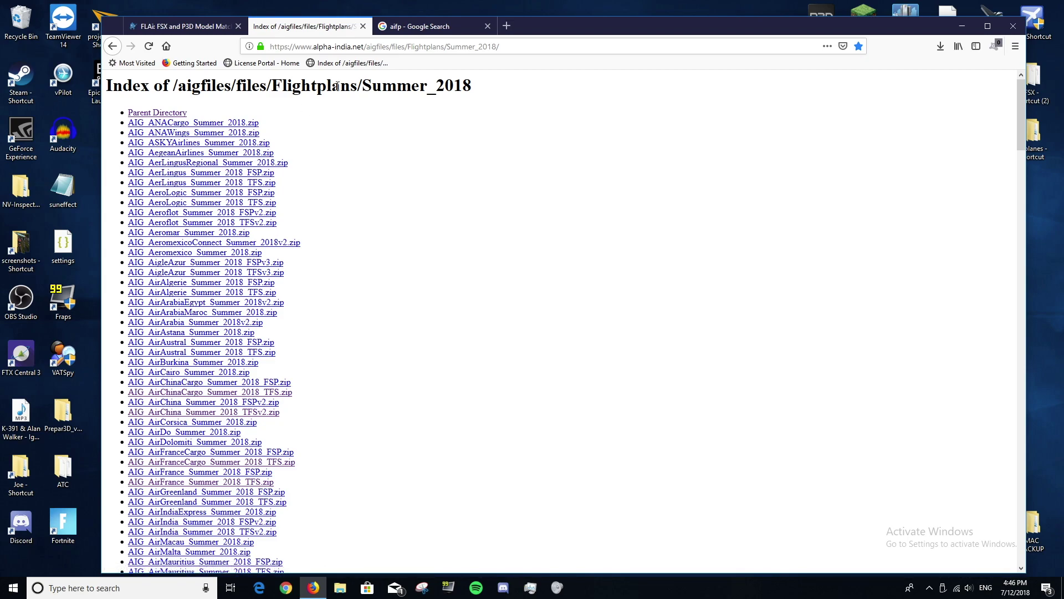
click(160, 114)
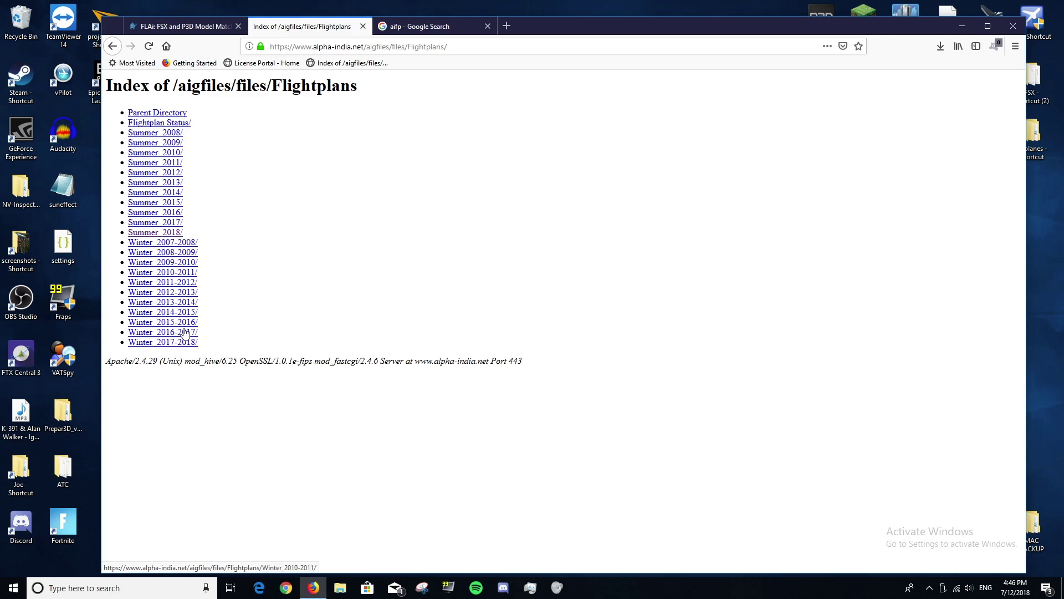
click(157, 231)
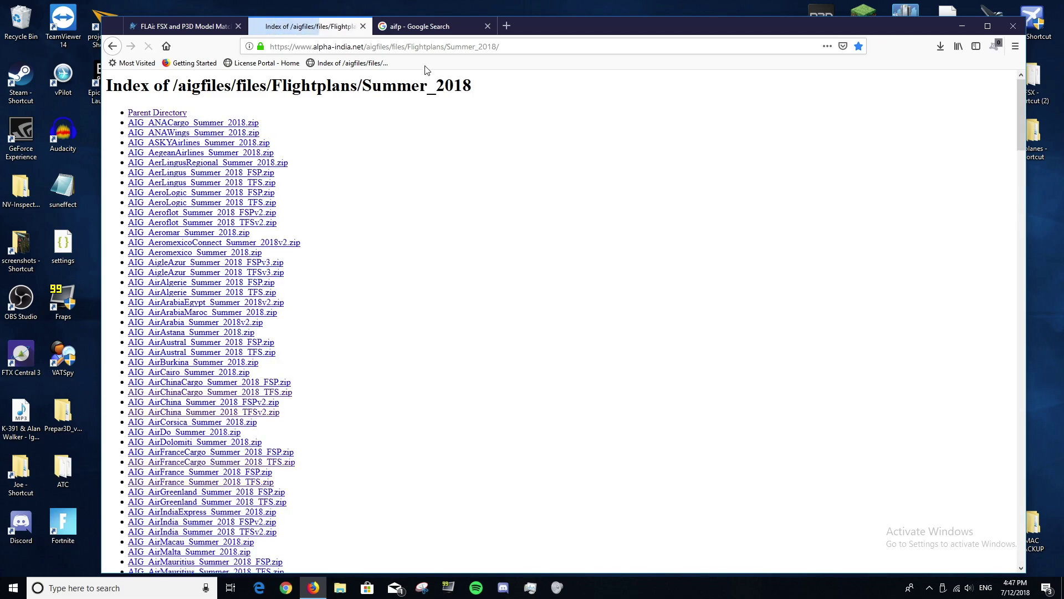
scroll(333, 176, down, 20)
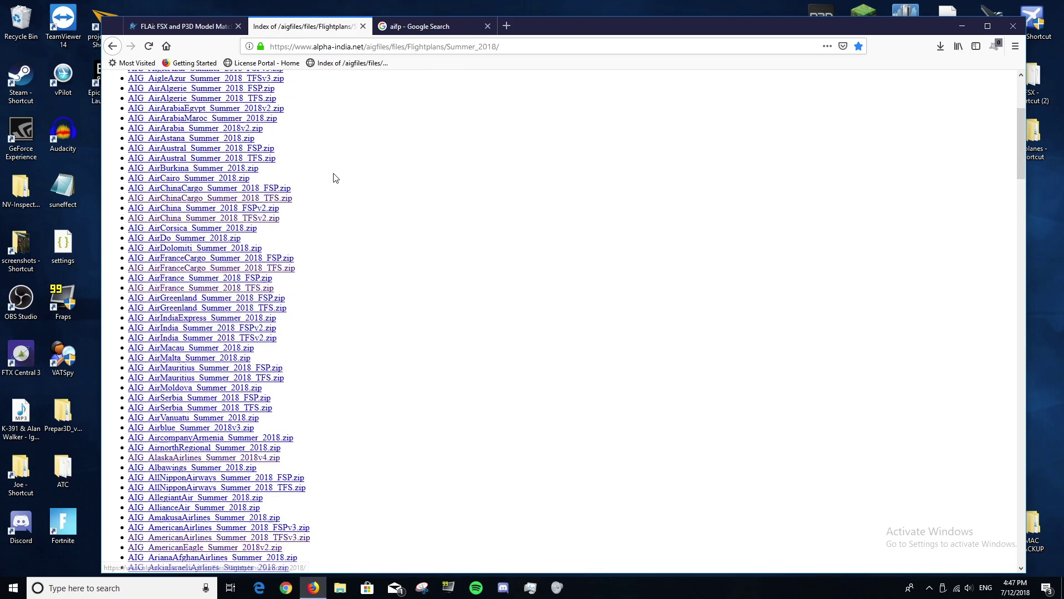